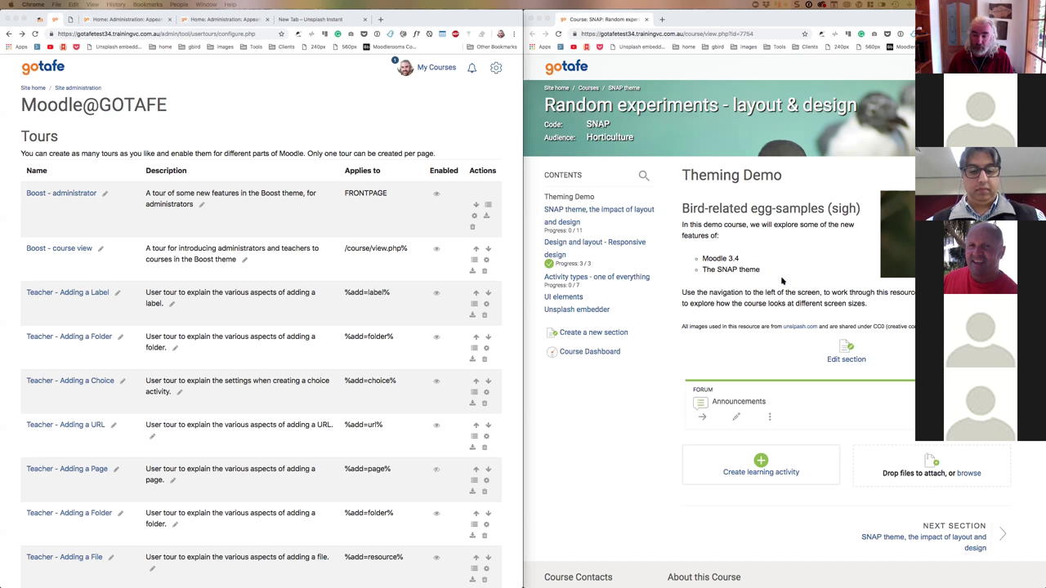
# Step: Reset the user tour on the SNAP course page so it starts again
pyautogui.scroll(-5, 780, 290)
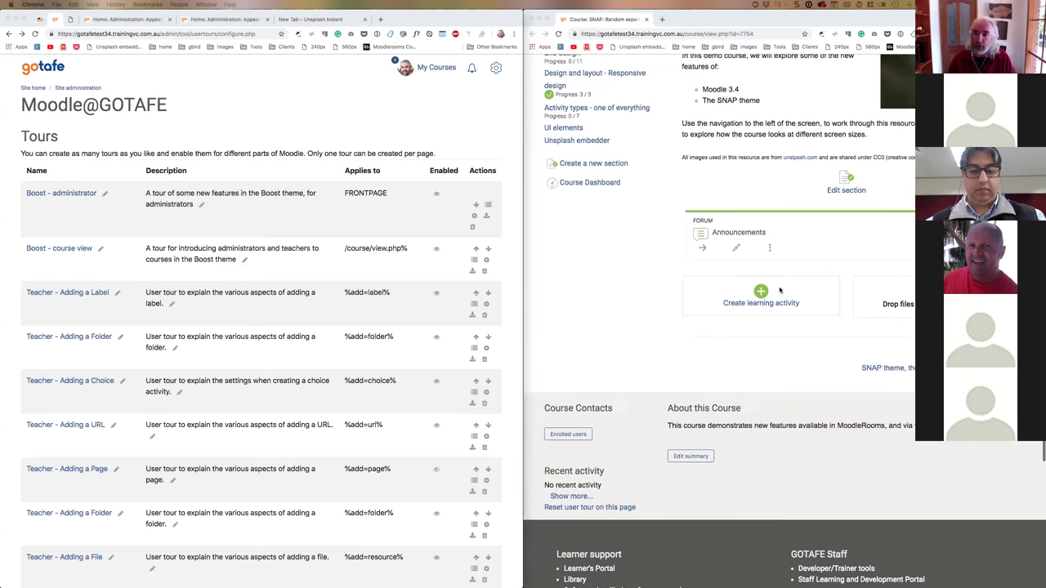
pyautogui.scroll(5, 780, 290)
pyautogui.scroll(-10, 780, 290)
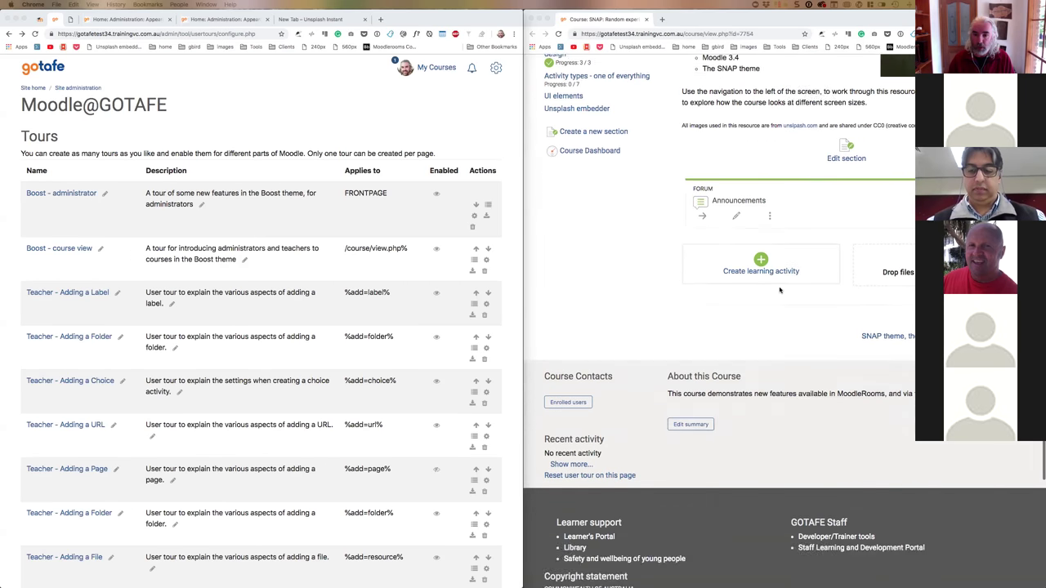
pyautogui.scroll(-1, 588, 301)
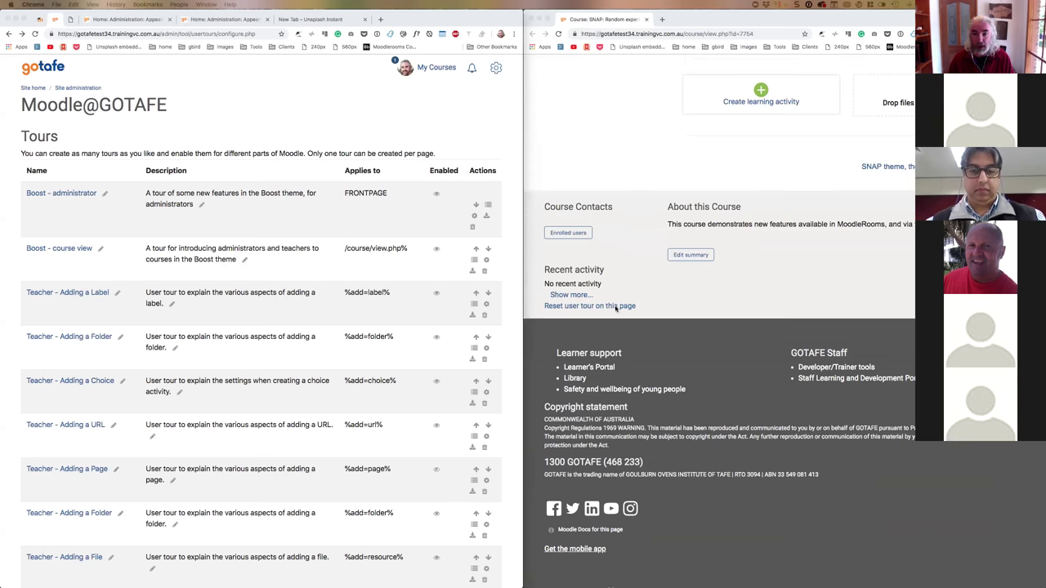
pyautogui.click(616, 308)
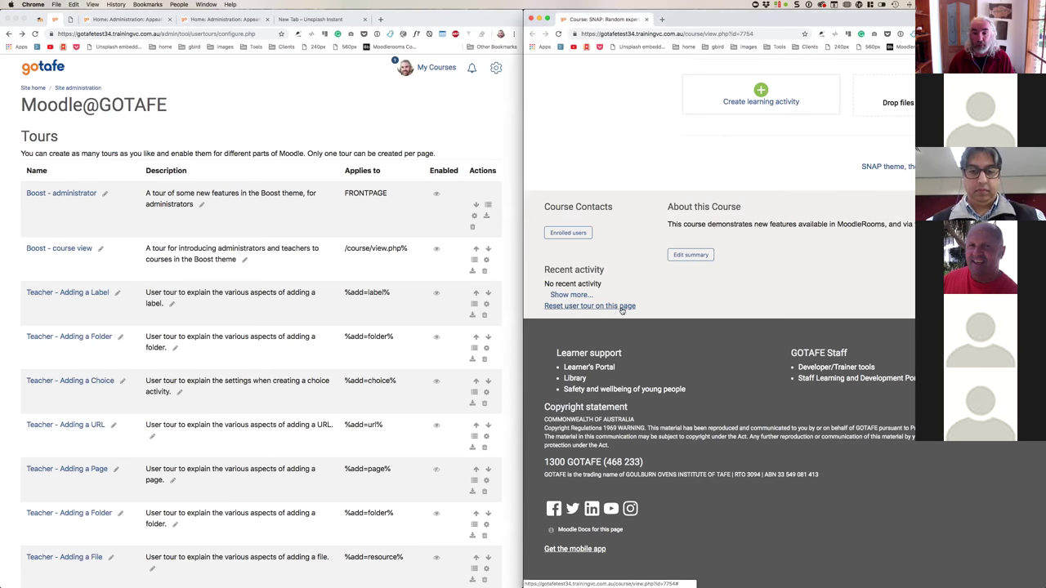
pyautogui.click(628, 307)
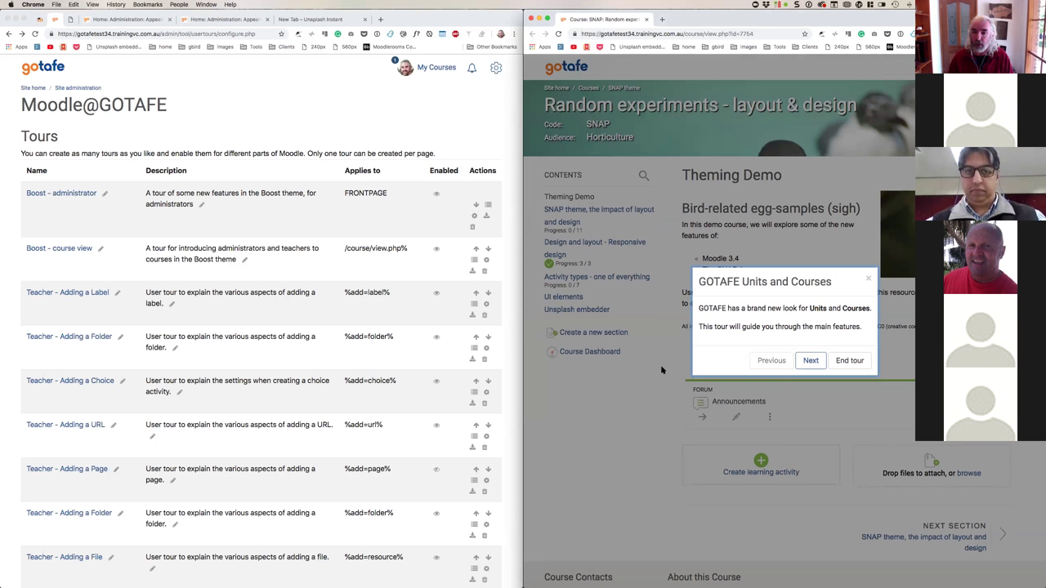
# Step: Advance the tour through the banner, progress and Course Dashboard steps to My Courses
pyautogui.click(811, 360)
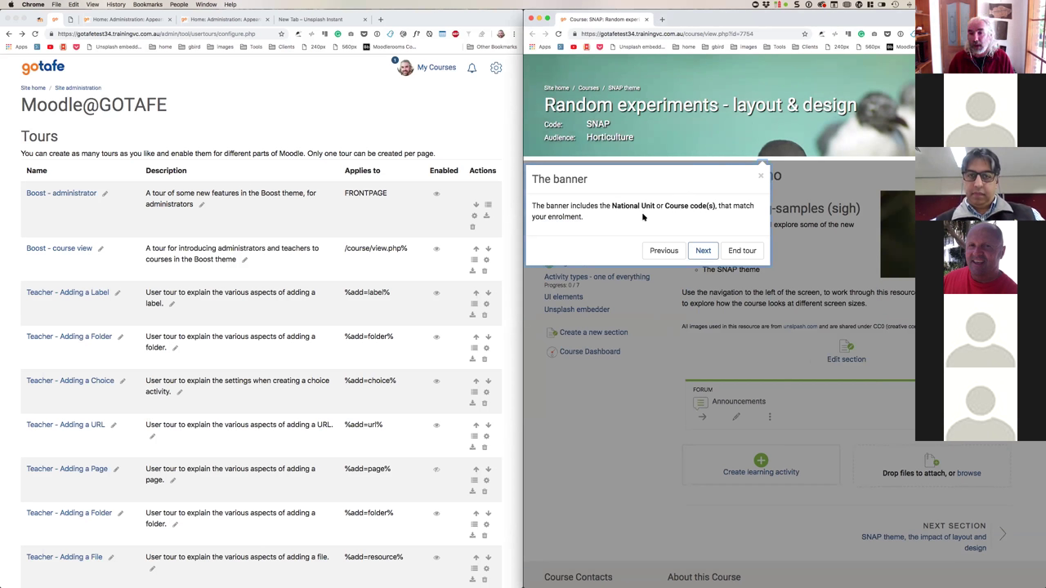
pyautogui.click(708, 251)
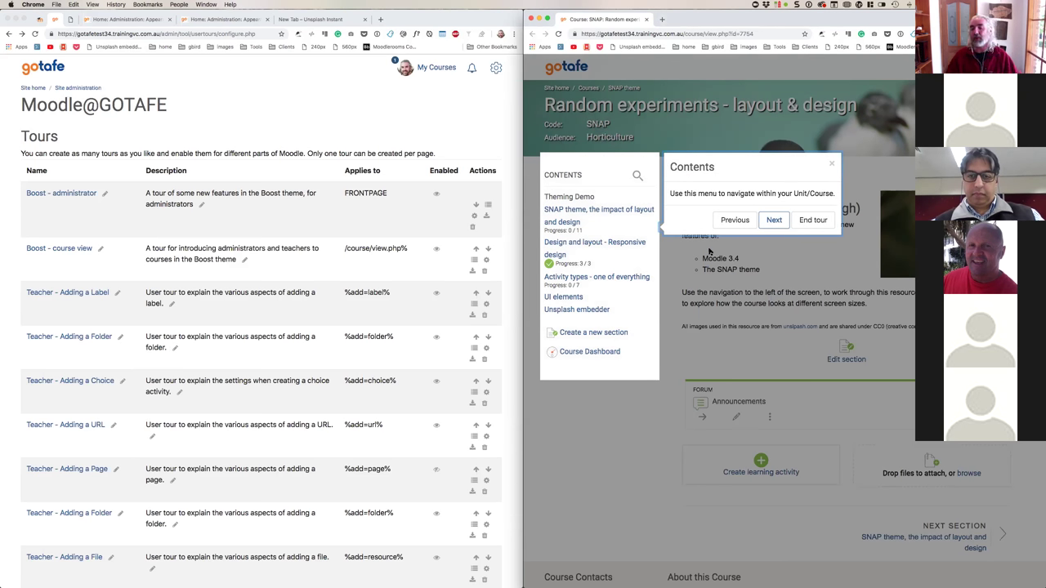
pyautogui.click(774, 220)
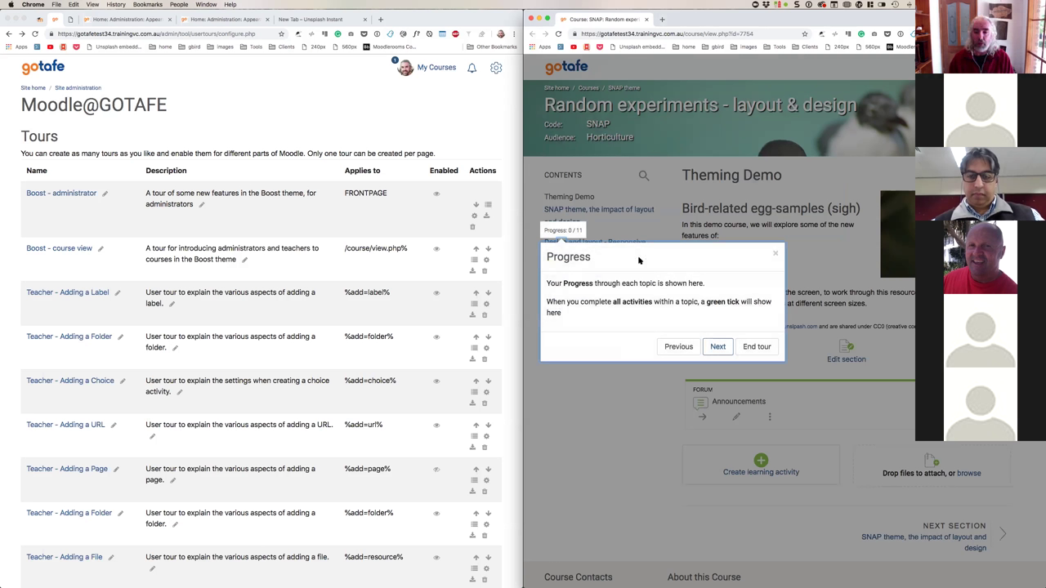
pyautogui.click(716, 347)
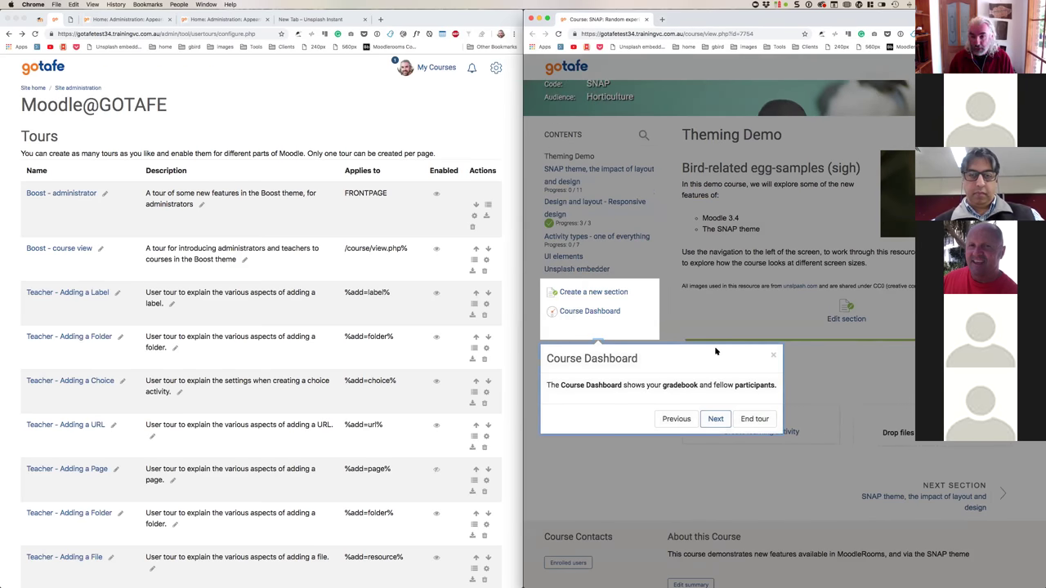
pyautogui.click(717, 420)
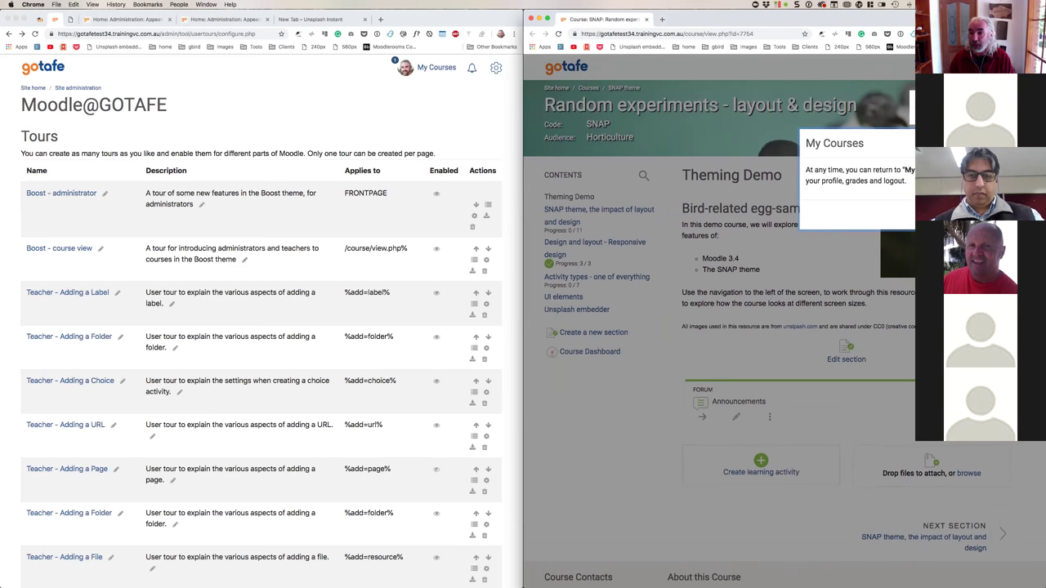
# Step: Dismiss the My Courses step with Escape to close the tour
pyautogui.press('Escape')
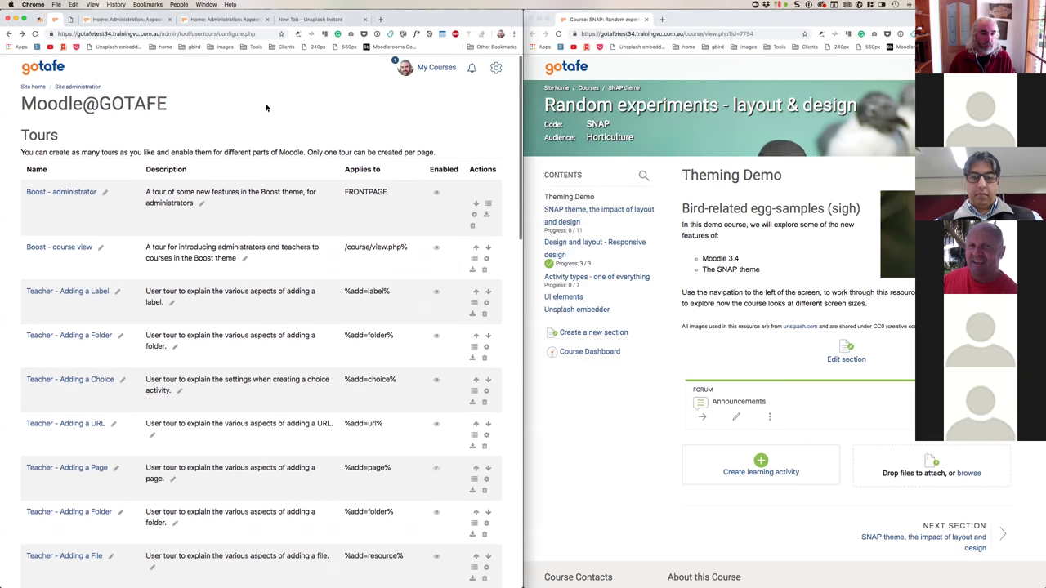
pyautogui.scroll(-4, 264, 102)
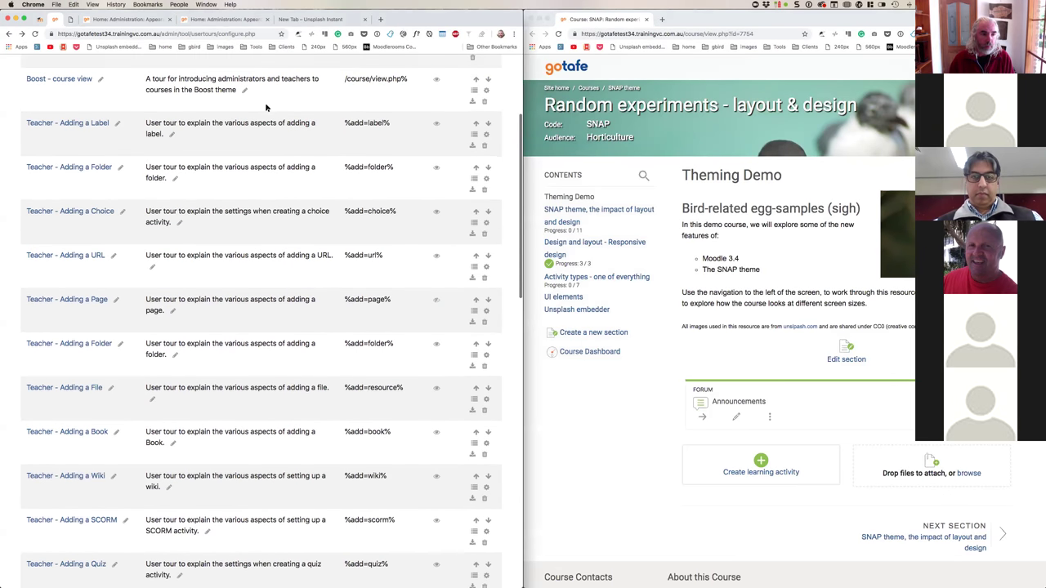
pyautogui.scroll(4, 264, 102)
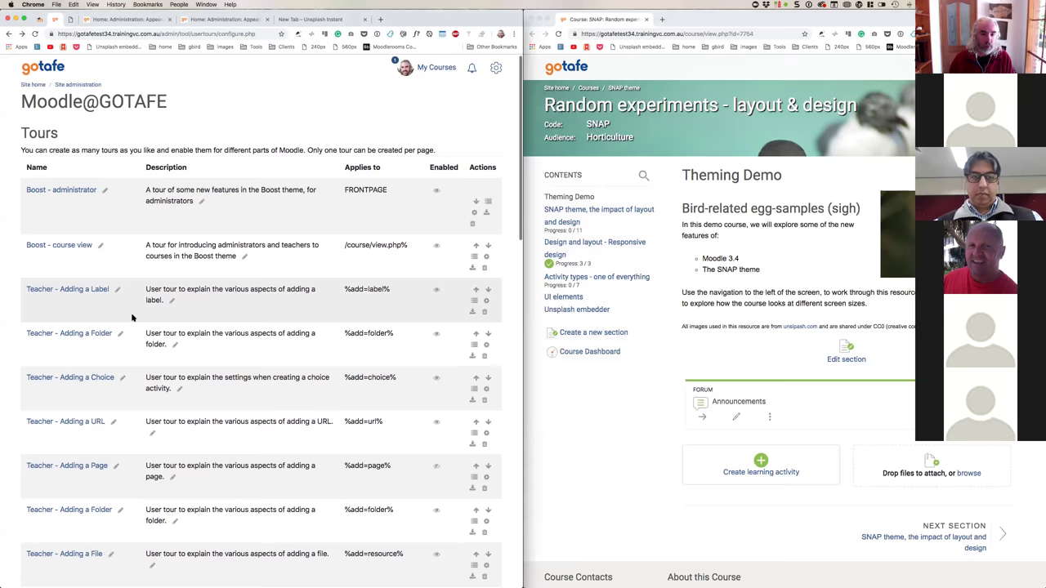
pyautogui.scroll(-5, 132, 317)
pyautogui.scroll(-1, 132, 318)
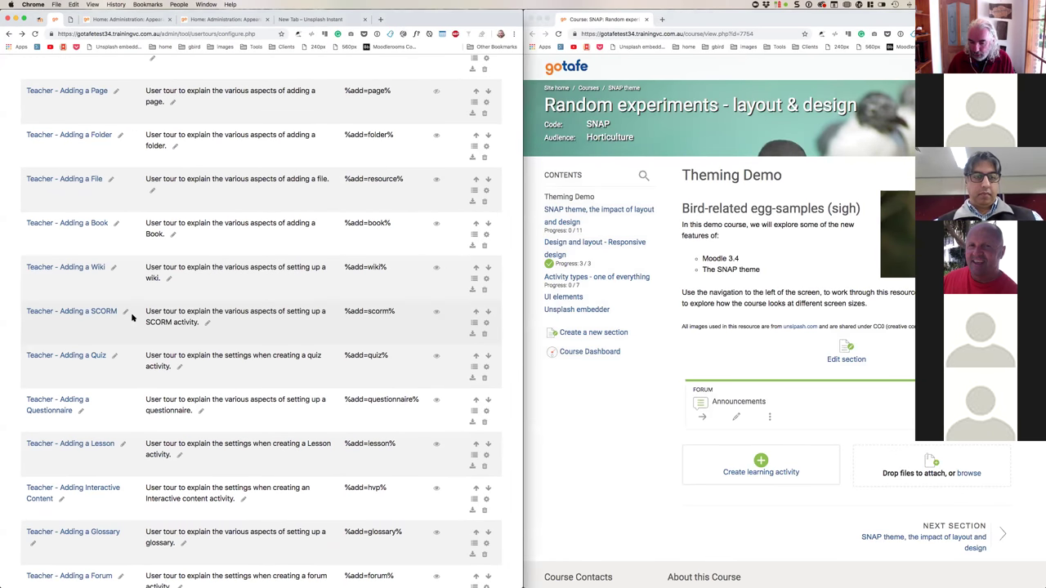
pyautogui.scroll(-3, 133, 318)
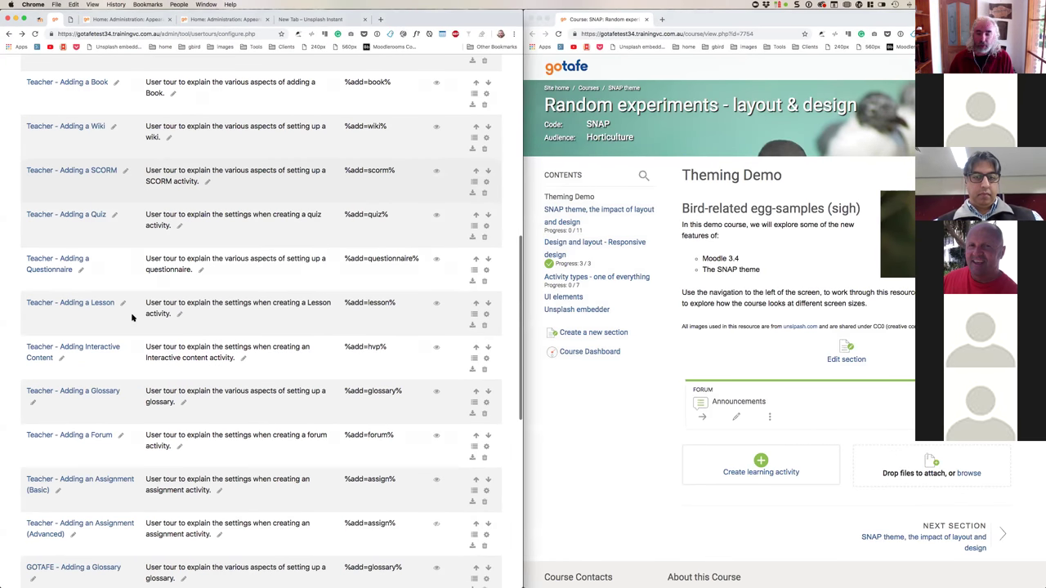
pyautogui.scroll(-2, 133, 317)
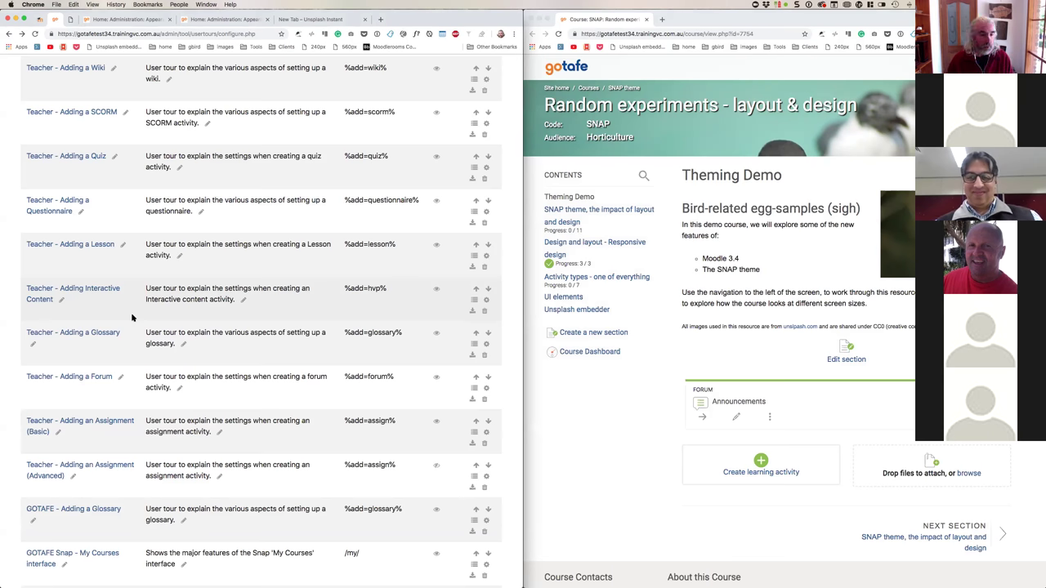
pyautogui.scroll(-10, 133, 317)
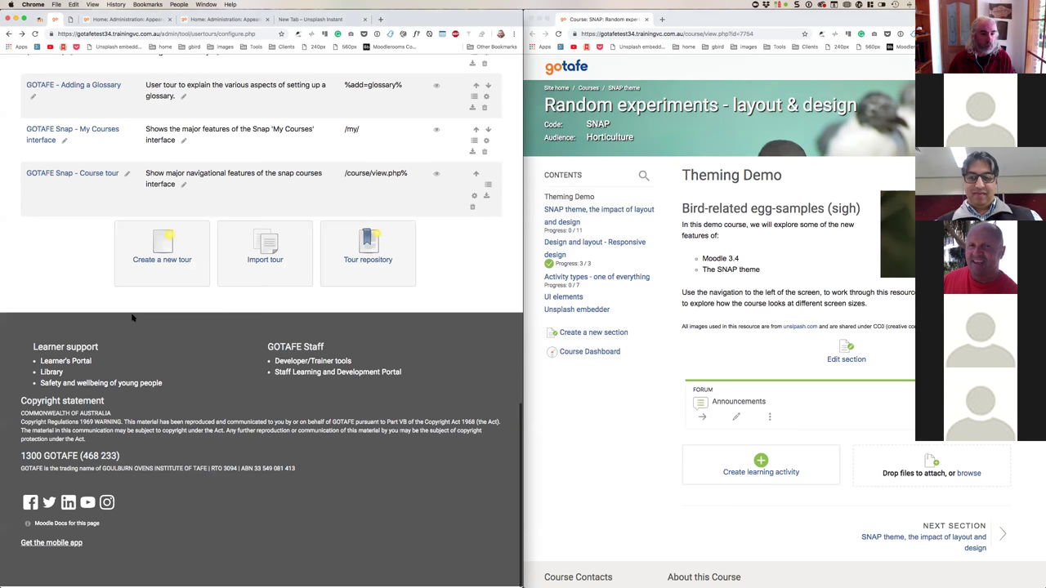
pyautogui.scroll(15, 132, 318)
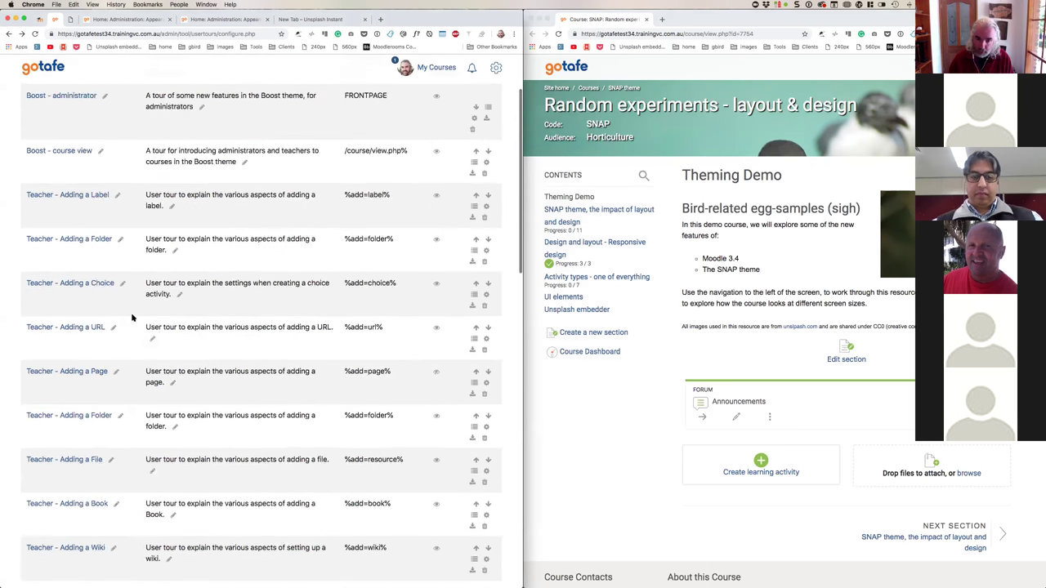
pyautogui.scroll(2, 132, 318)
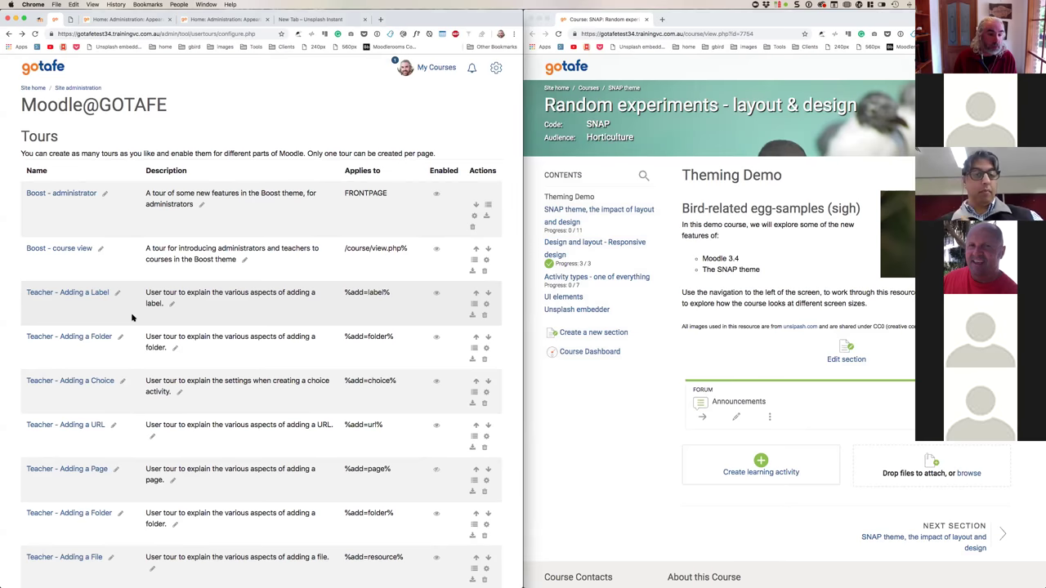
pyautogui.scroll(-10, 132, 317)
pyautogui.scroll(-7, 132, 317)
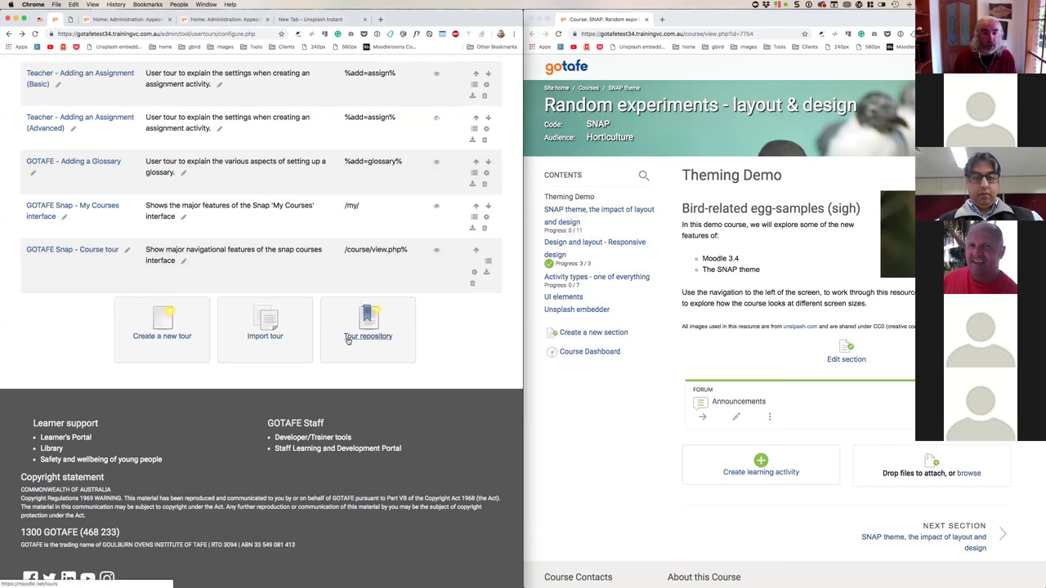
pyautogui.click(369, 321)
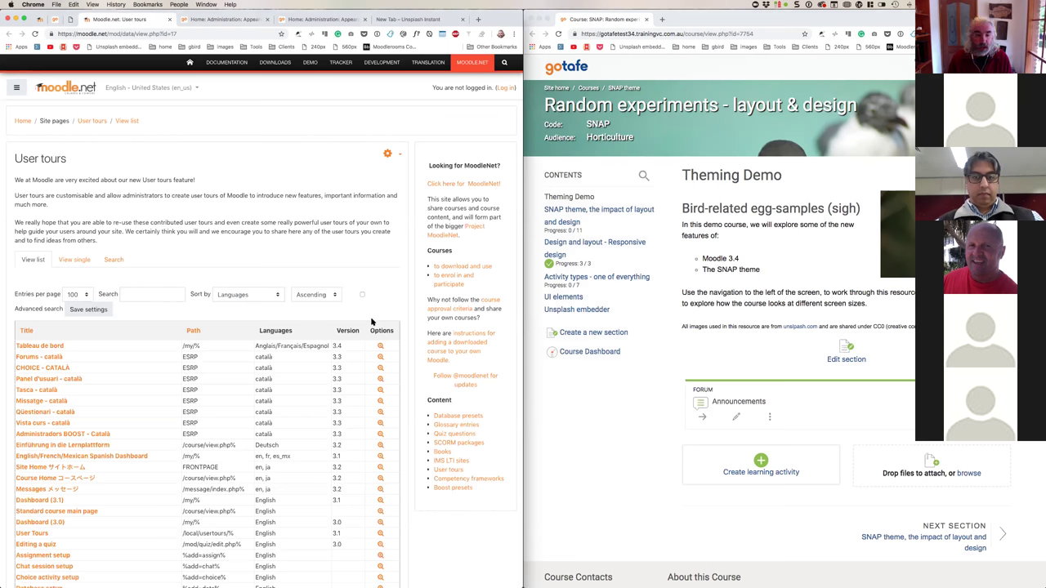
pyautogui.scroll(-5, 372, 321)
pyautogui.scroll(-1, 372, 321)
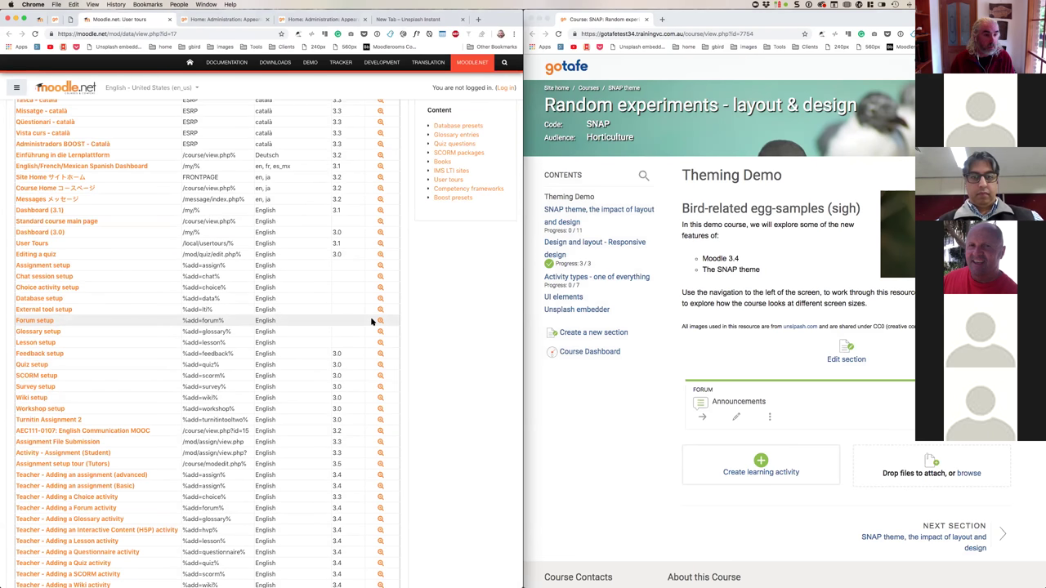
pyautogui.scroll(2, 371, 321)
pyautogui.scroll(4, 372, 321)
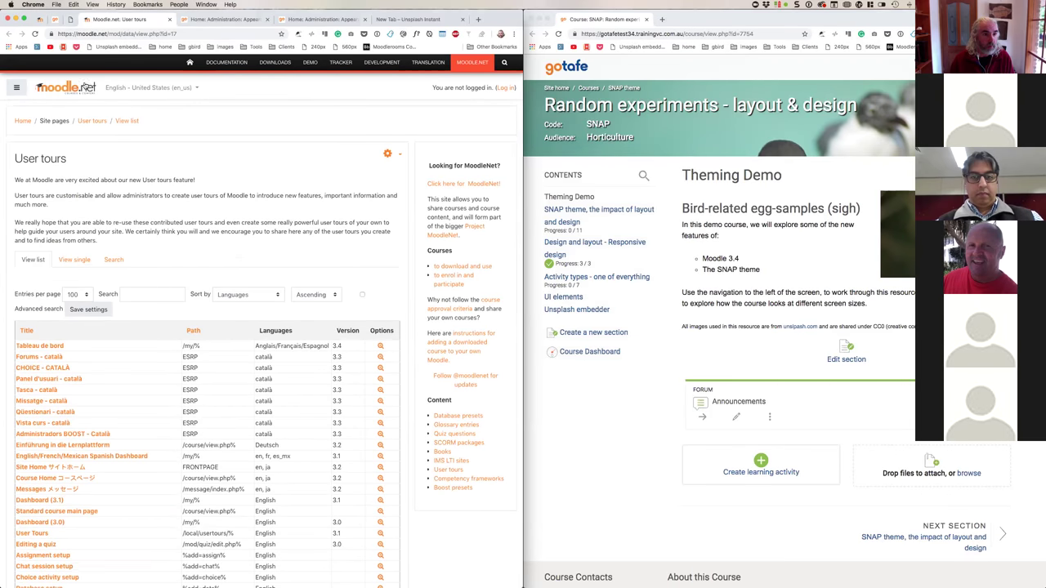
pyautogui.scroll(-5, 305, 184)
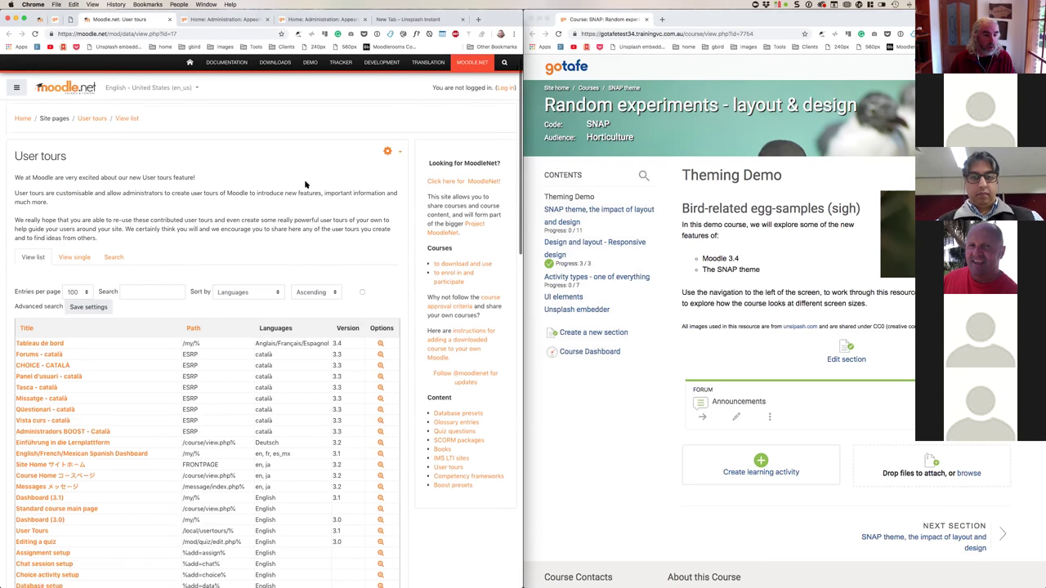
pyautogui.scroll(-6, 305, 185)
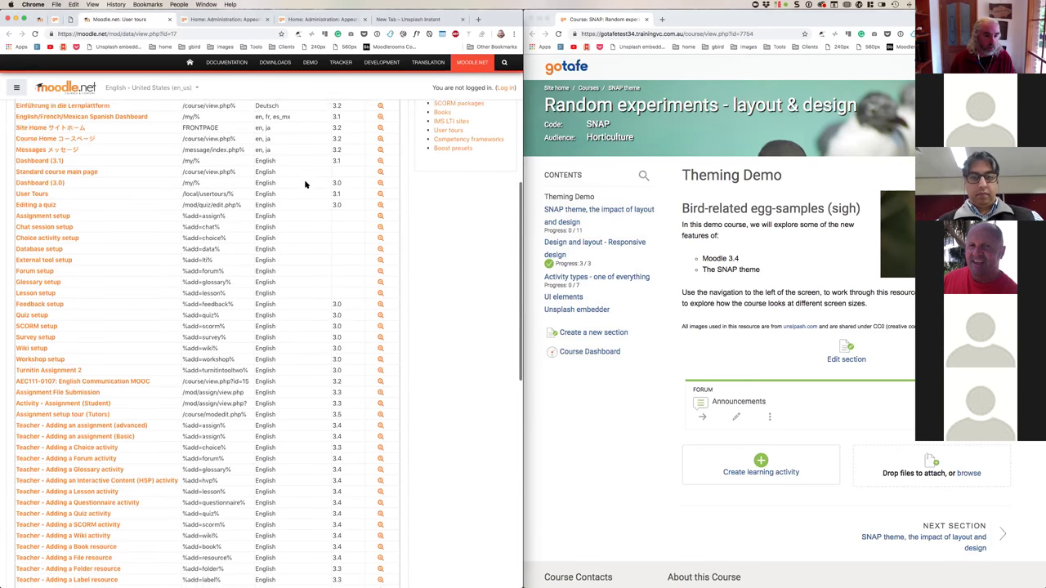
pyautogui.scroll(-2, 305, 185)
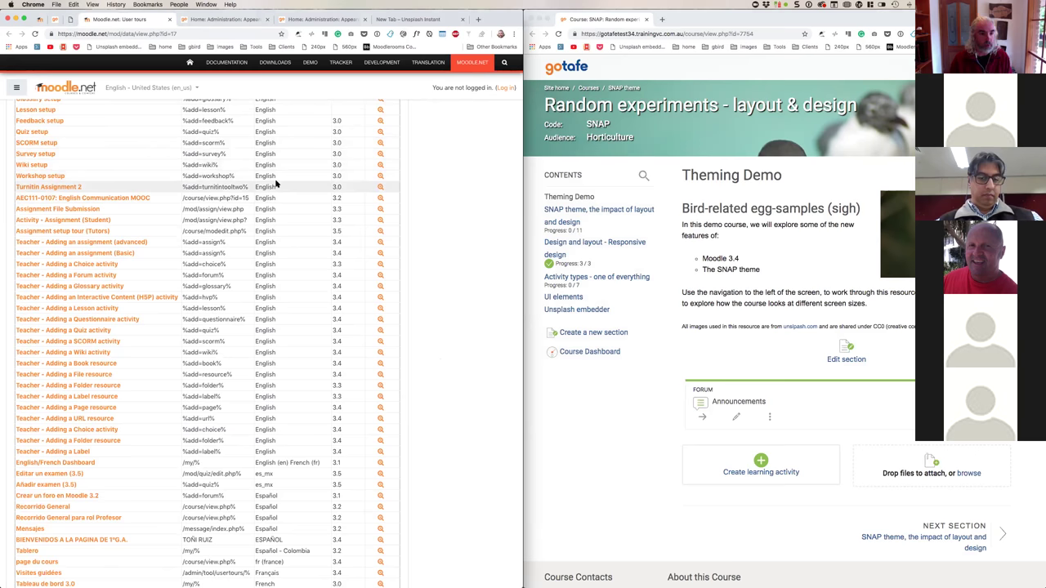
pyautogui.scroll(-3, 276, 184)
pyautogui.scroll(2, 276, 184)
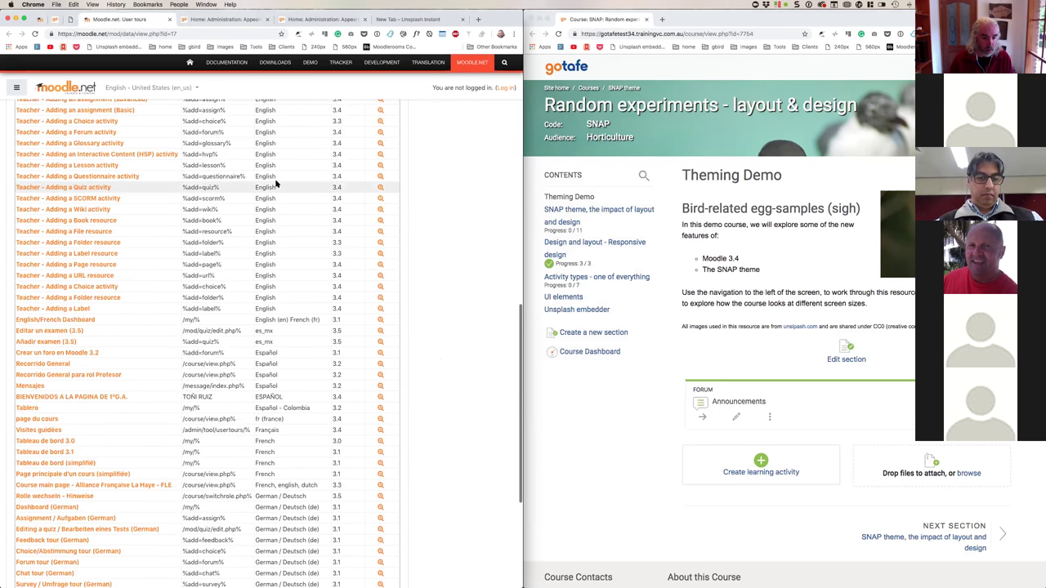
pyautogui.scroll(13, 276, 184)
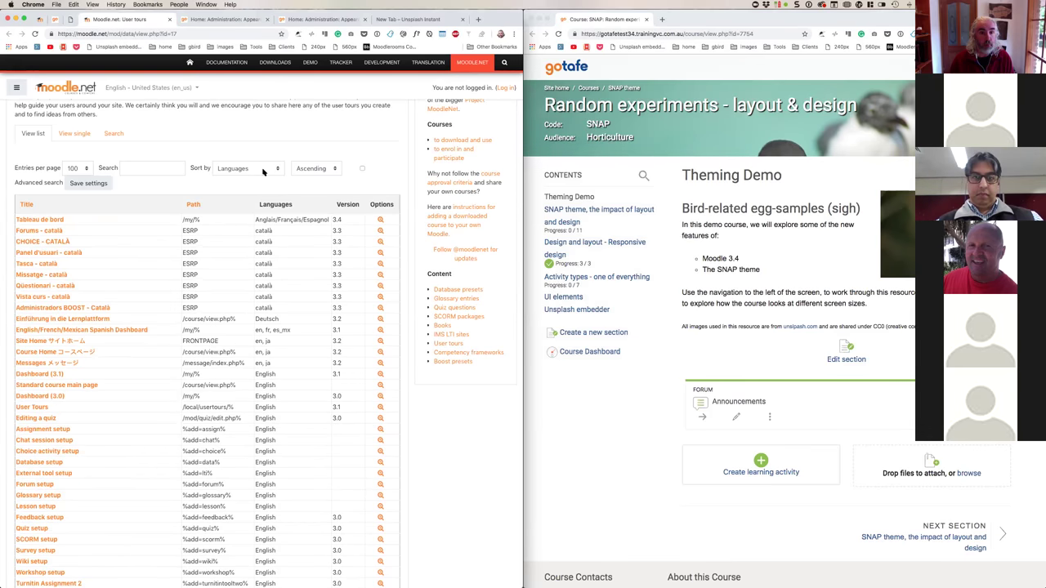
pyautogui.click(266, 171)
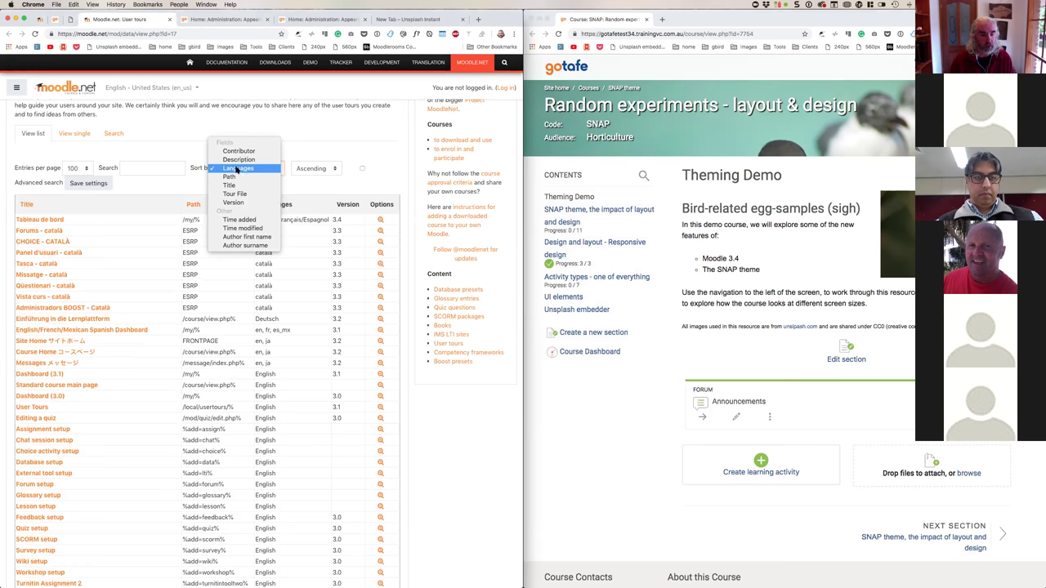
pyautogui.click(293, 142)
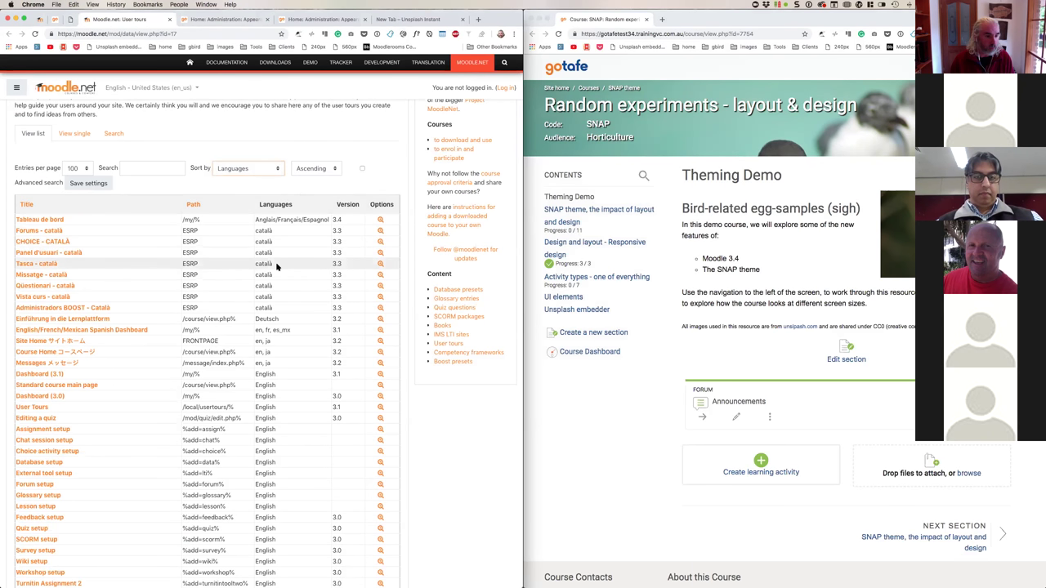
pyautogui.scroll(-3, 277, 266)
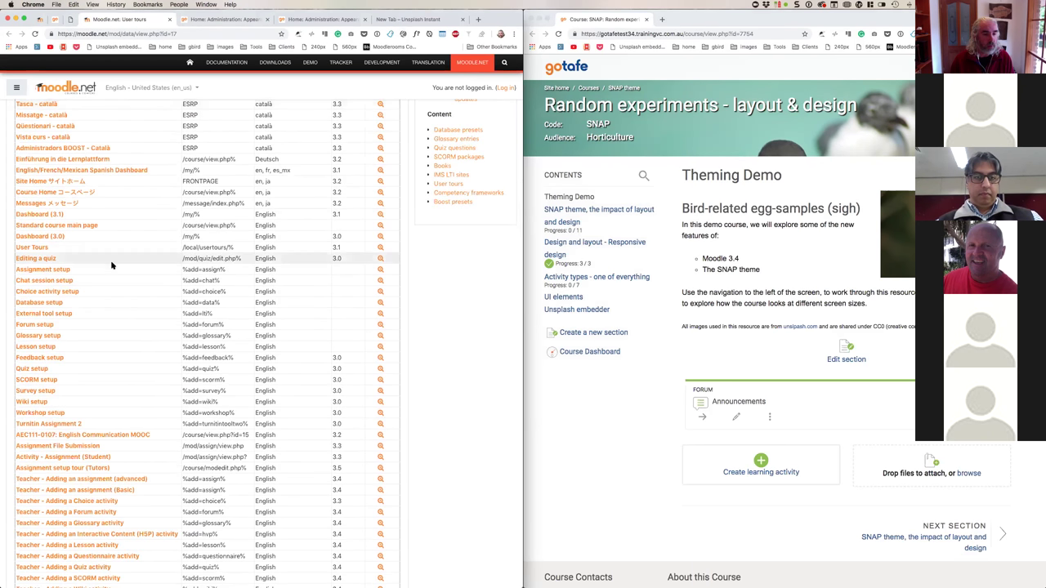
pyautogui.scroll(-3, 140, 292)
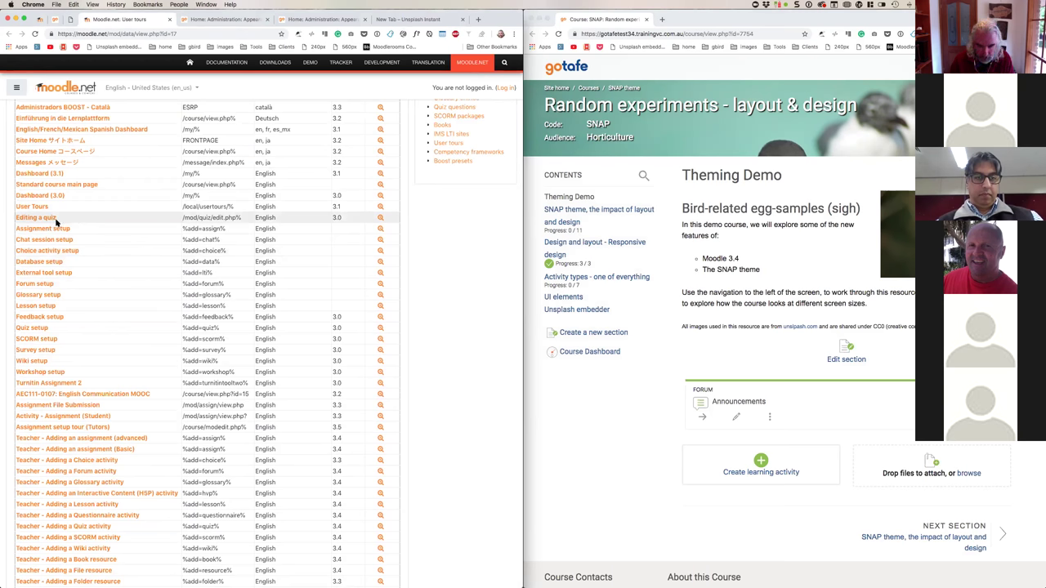
# Step: Zoom the User tours list to 125% and highlight 'add=assign' in Assignment setup's path
pyautogui.press('super+equal')
pyautogui.press('super+equal')
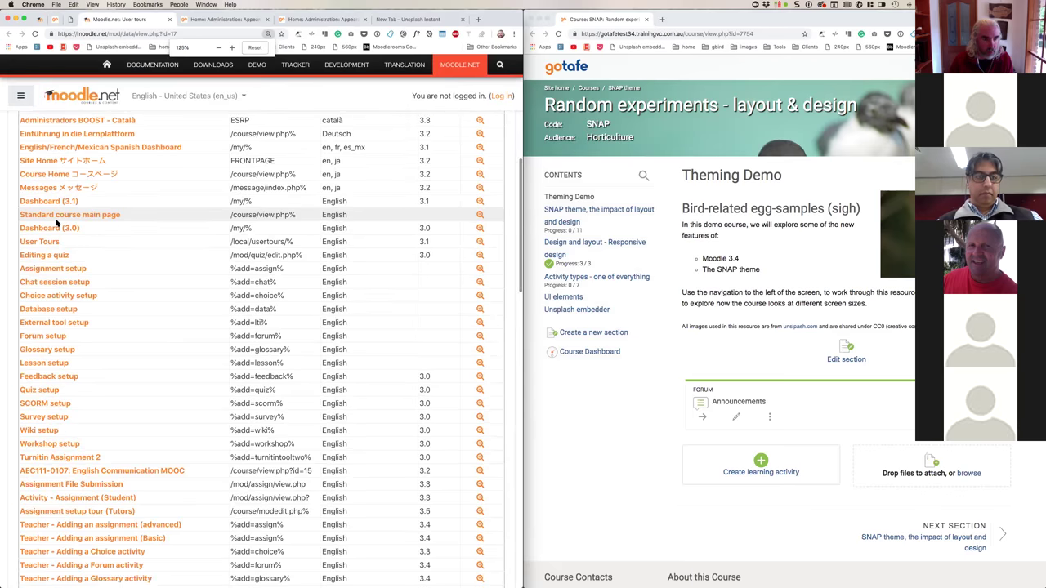
pyautogui.press('super+equal')
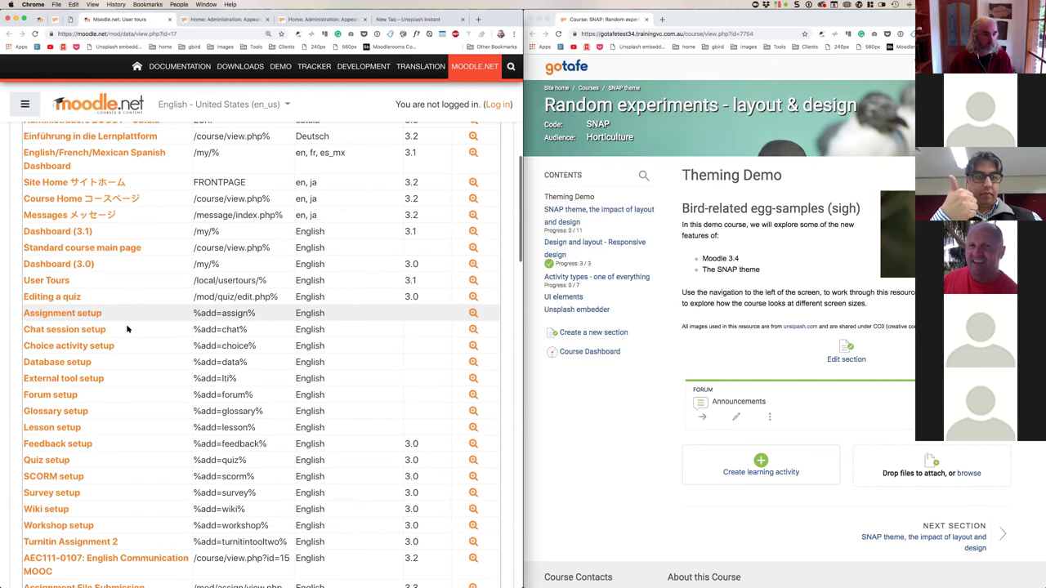
pyautogui.scroll(-1, 126, 330)
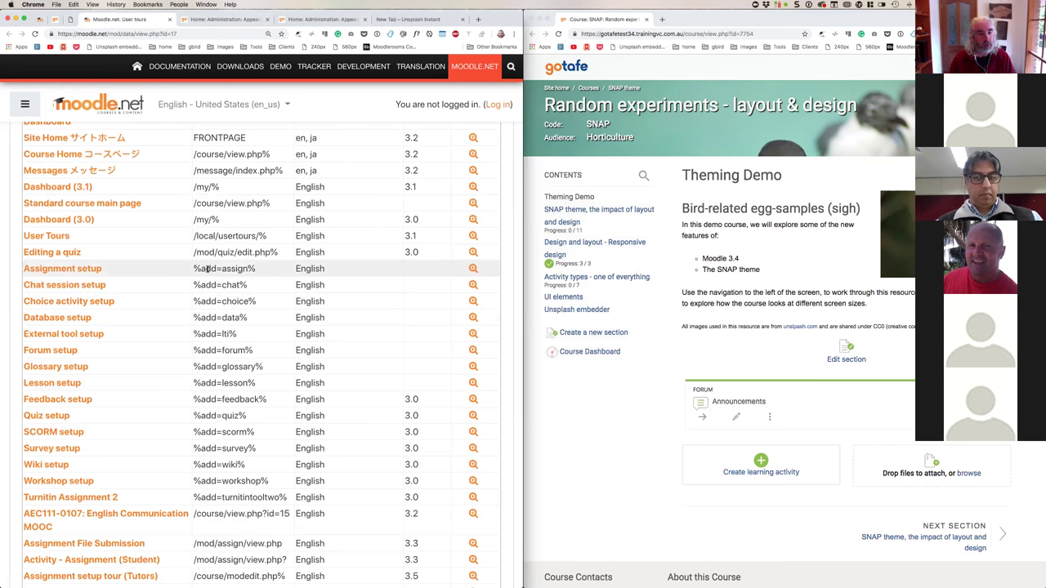
pyautogui.moveTo(200, 271); pyautogui.dragTo(248, 272)
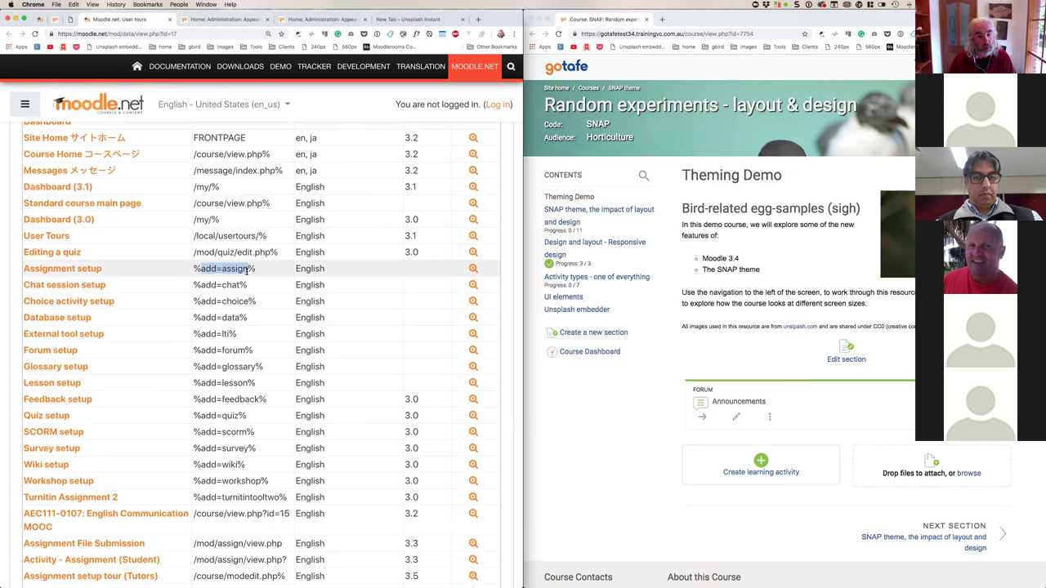
pyautogui.click(152, 271)
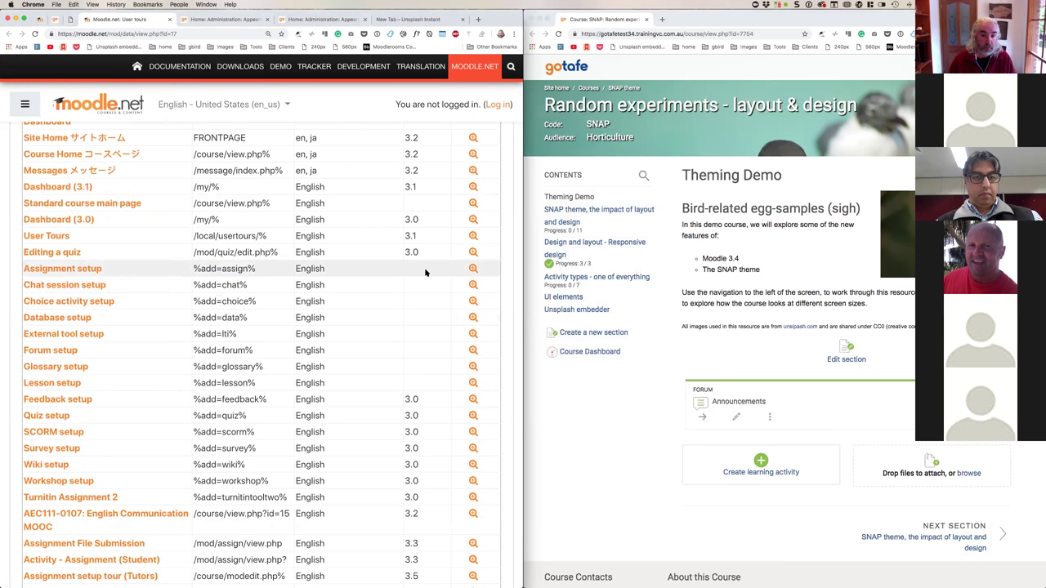
# Step: View the Assignment setup entry down to its tour_export_assignments_30.json file
pyautogui.click(473, 270)
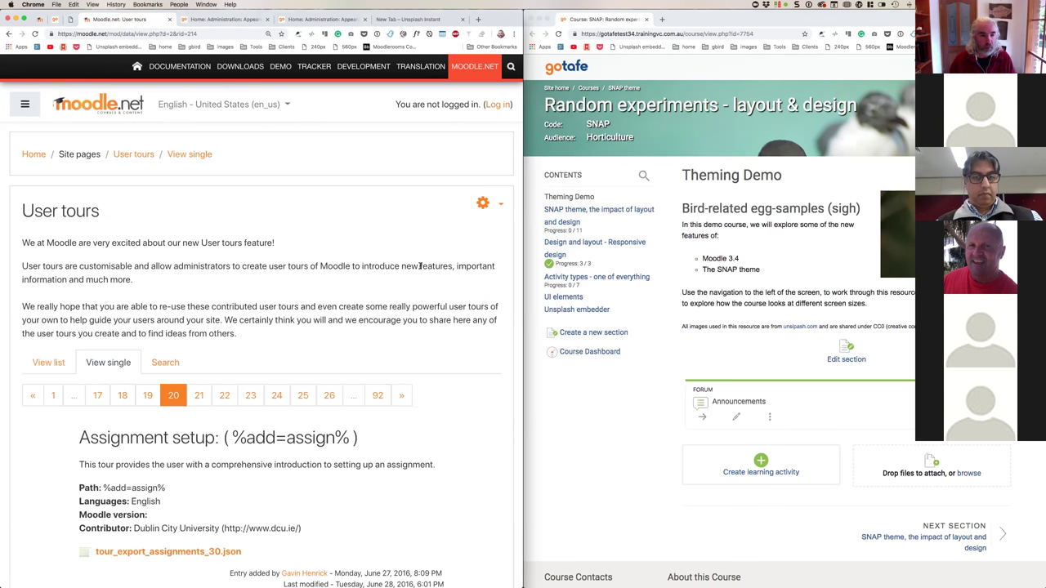
pyautogui.scroll(-2, 259, 287)
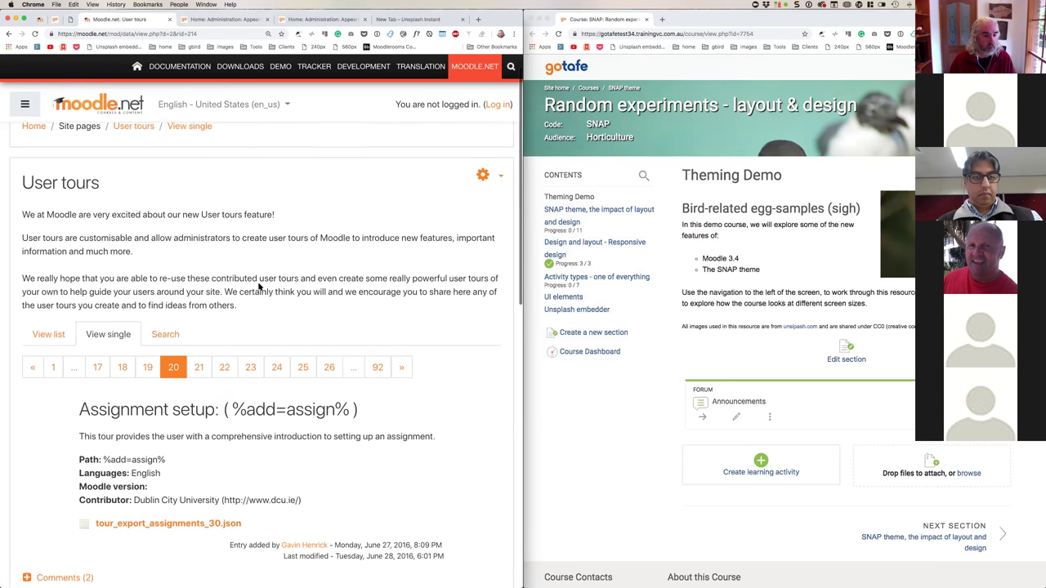
pyautogui.scroll(-1, 259, 287)
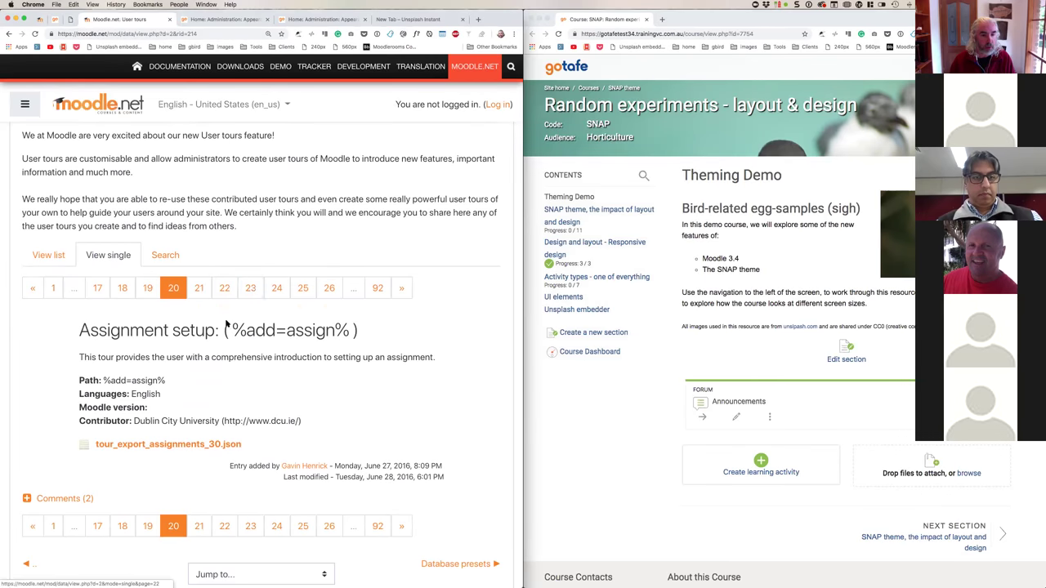
pyautogui.scroll(-2, 152, 415)
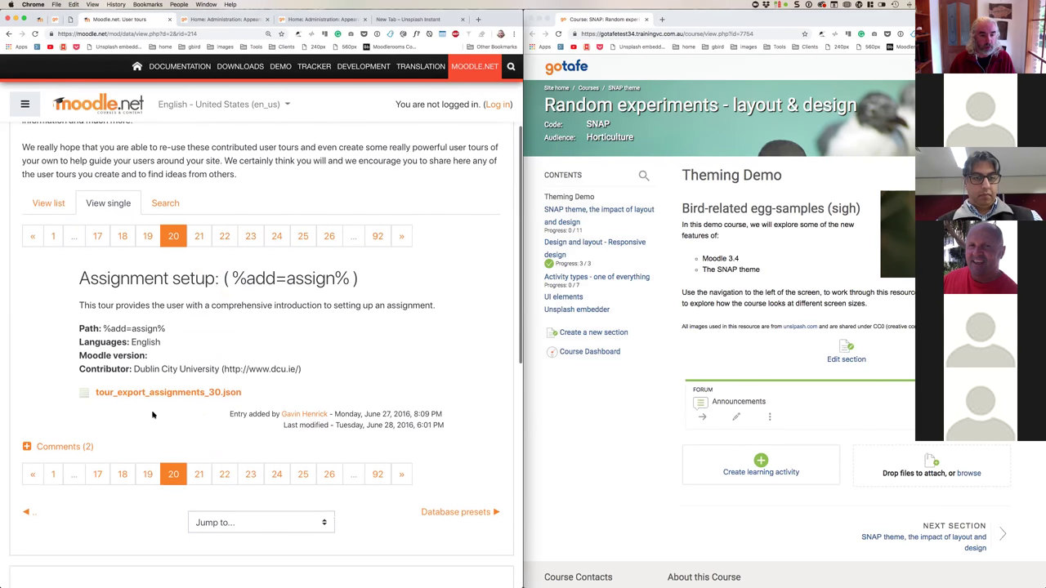